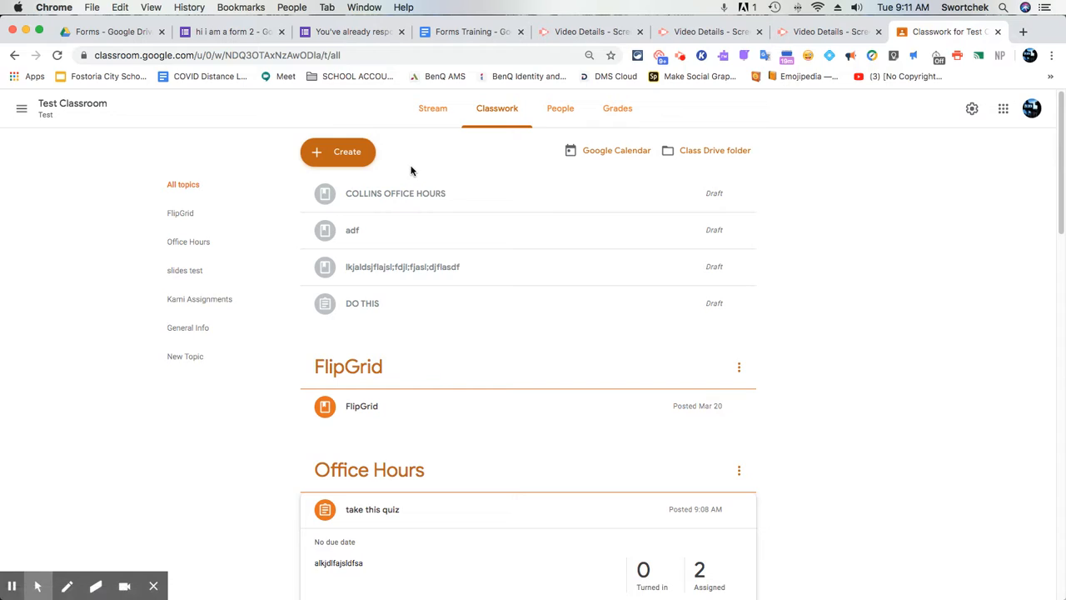
Create a quiz assignment titled "take this quiz 3" with the instructions "sfdgsdfgdsfg"
{"action": "left_click", "coordinate": [361, 160]}
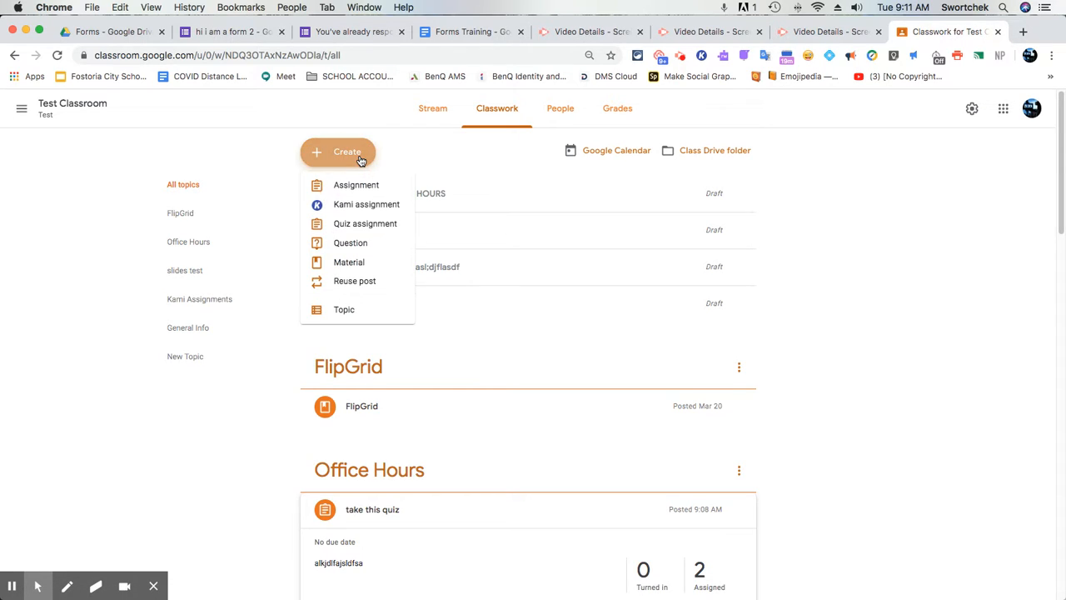
{"action": "left_click", "coordinate": [364, 225]}
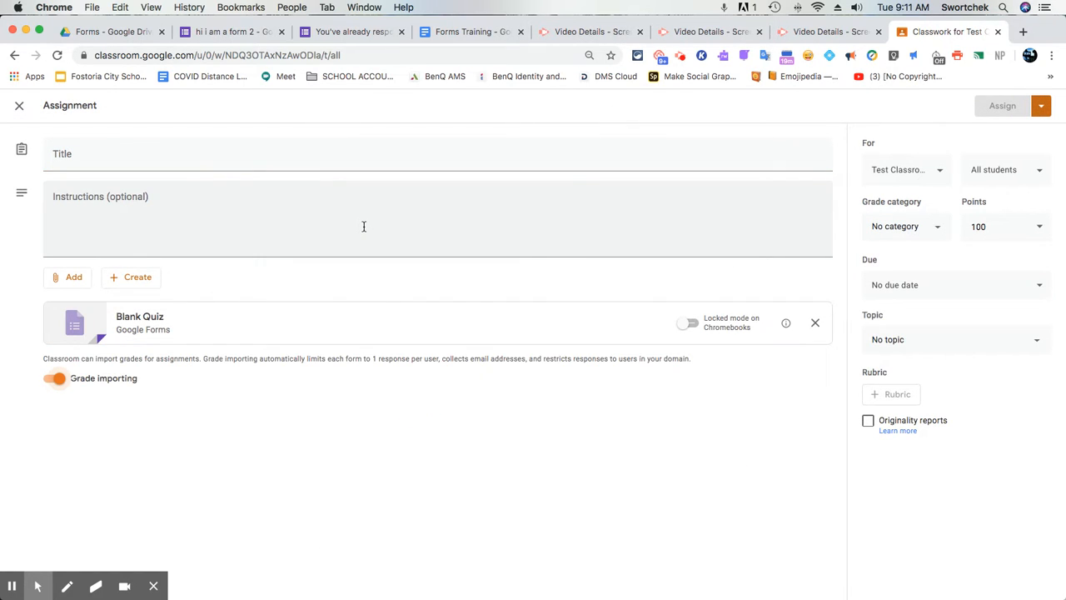
{"action": "left_click", "coordinate": [338, 149]}
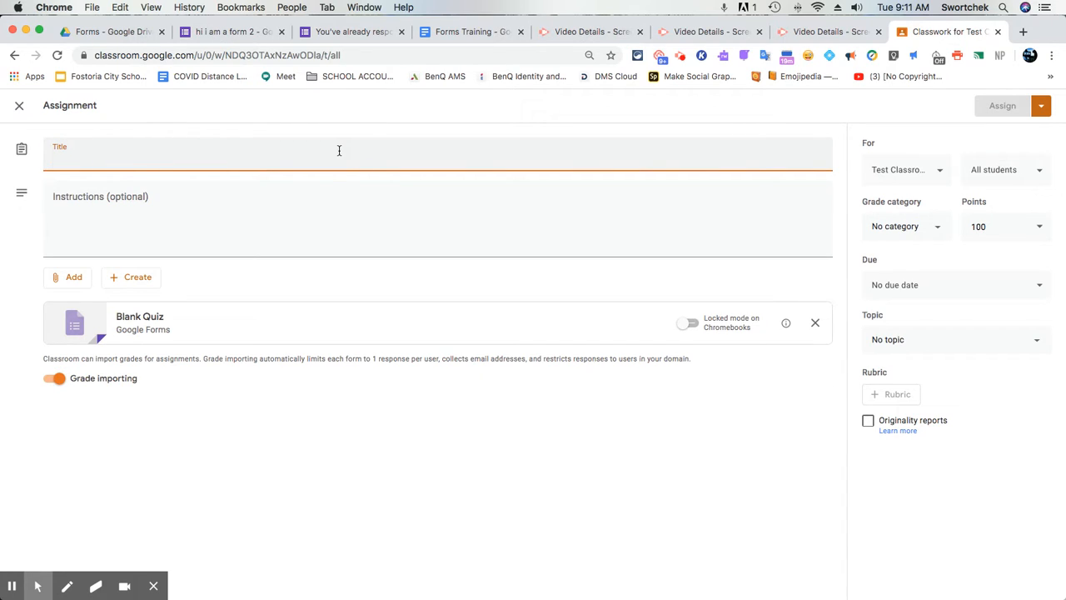
{"action": "type", "text": "take this"}
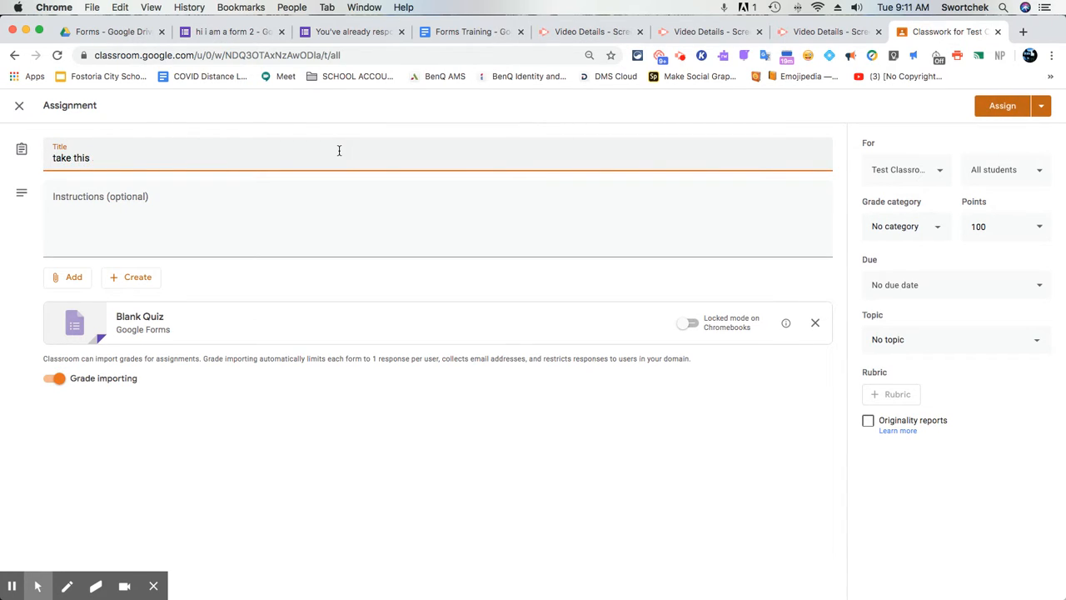
{"action": "type", "text": " quiz 3"}
{"action": "left_click", "coordinate": [357, 231]}
{"action": "type", "text": "sfdgsdfgdsfg"}
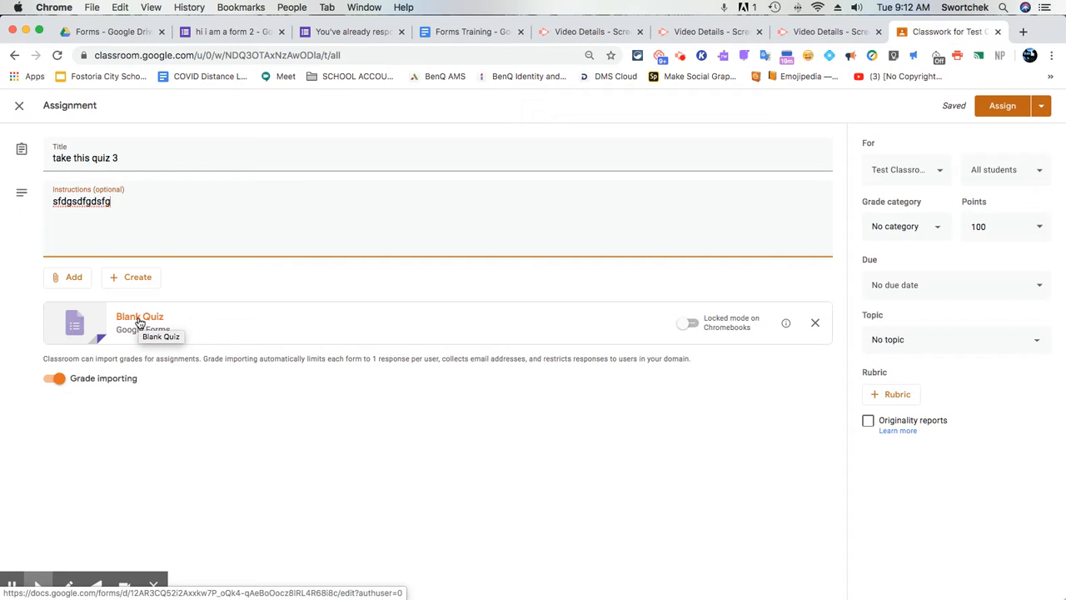
Open the assignment's attached Blank Quiz form and check which Drive folder it is stored in
{"action": "left_click", "coordinate": [139, 322]}
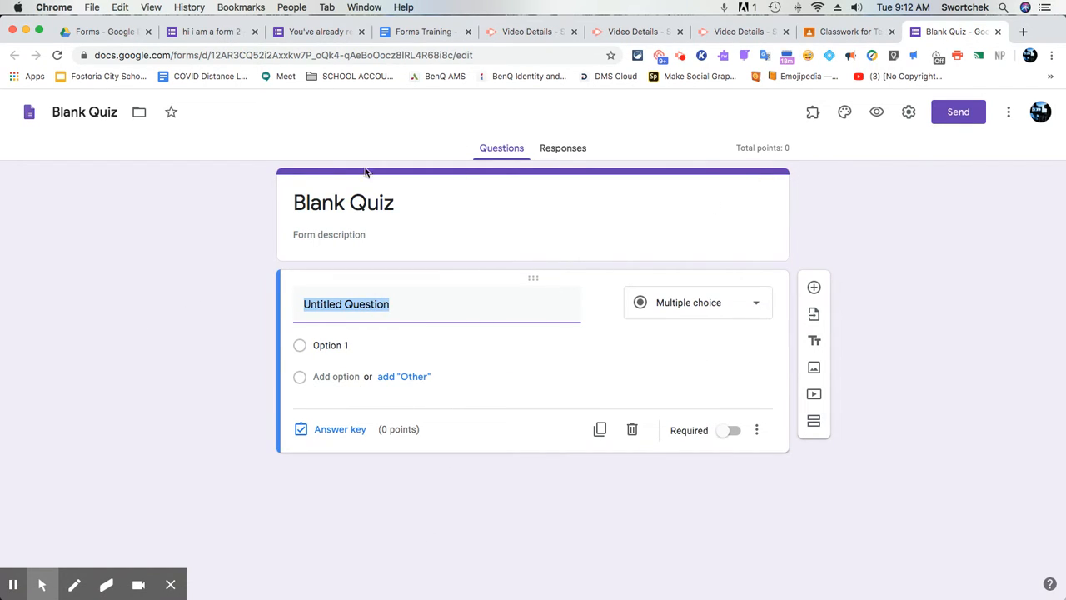
{"action": "left_click", "coordinate": [140, 114]}
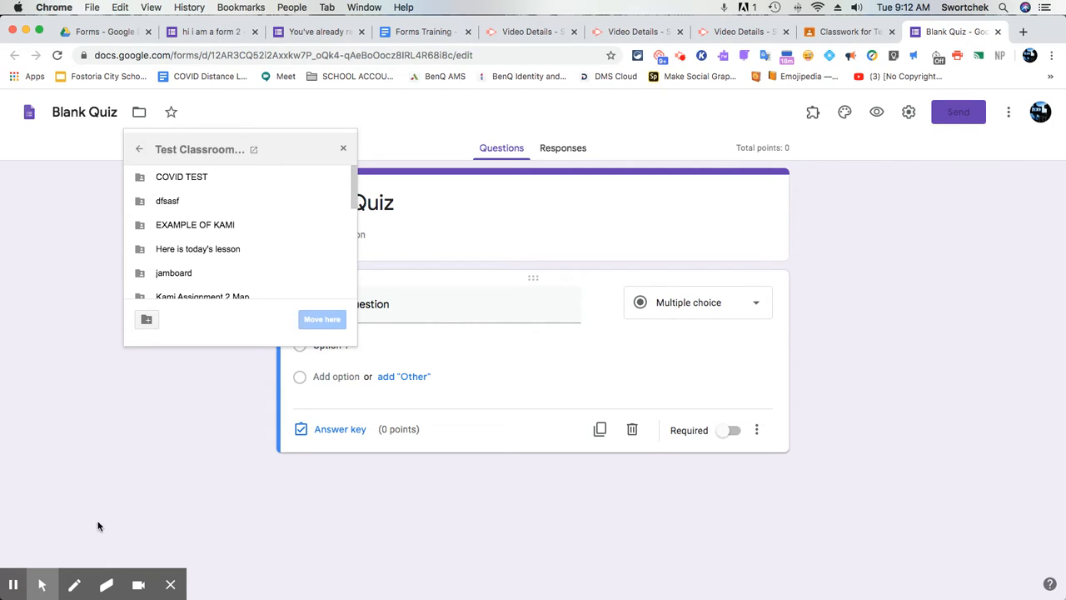
{"action": "left_click", "coordinate": [74, 585]}
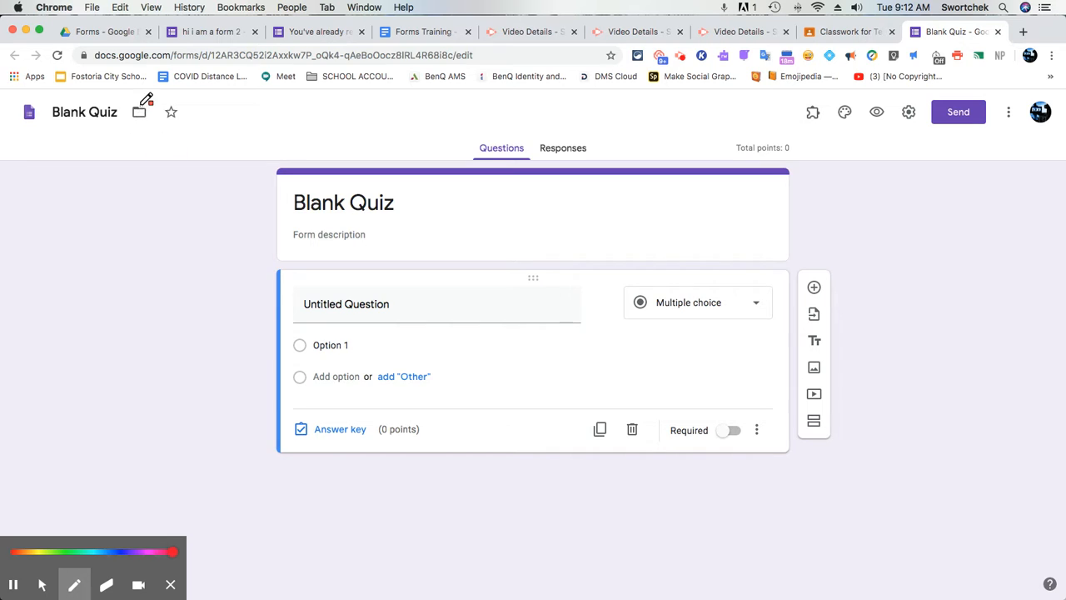
{"action": "left_click", "coordinate": [44, 586]}
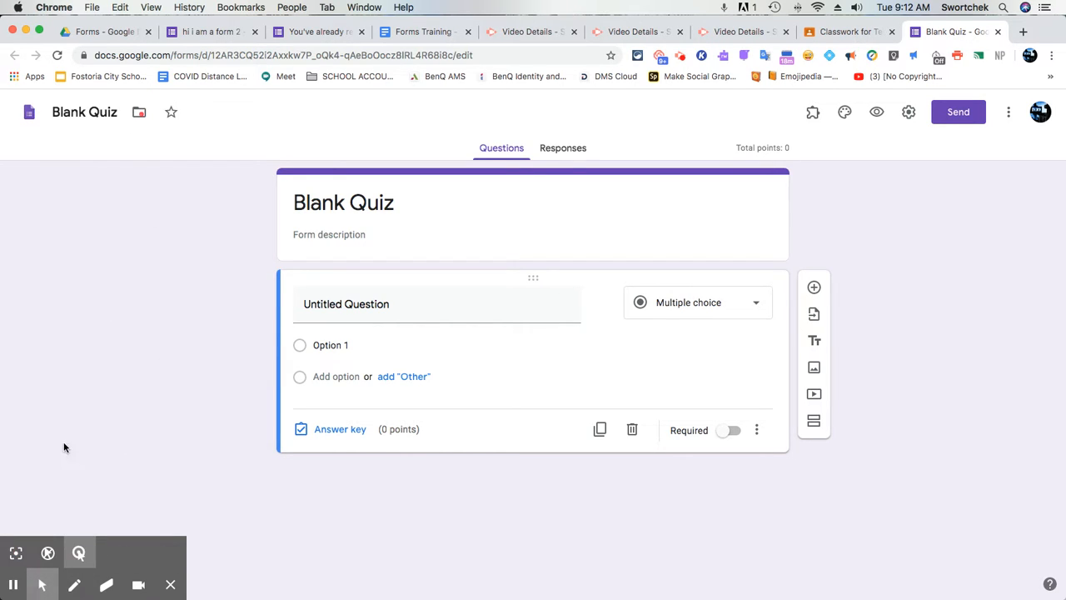
{"action": "left_click", "coordinate": [16, 552]}
{"action": "left_click", "coordinate": [140, 112]}
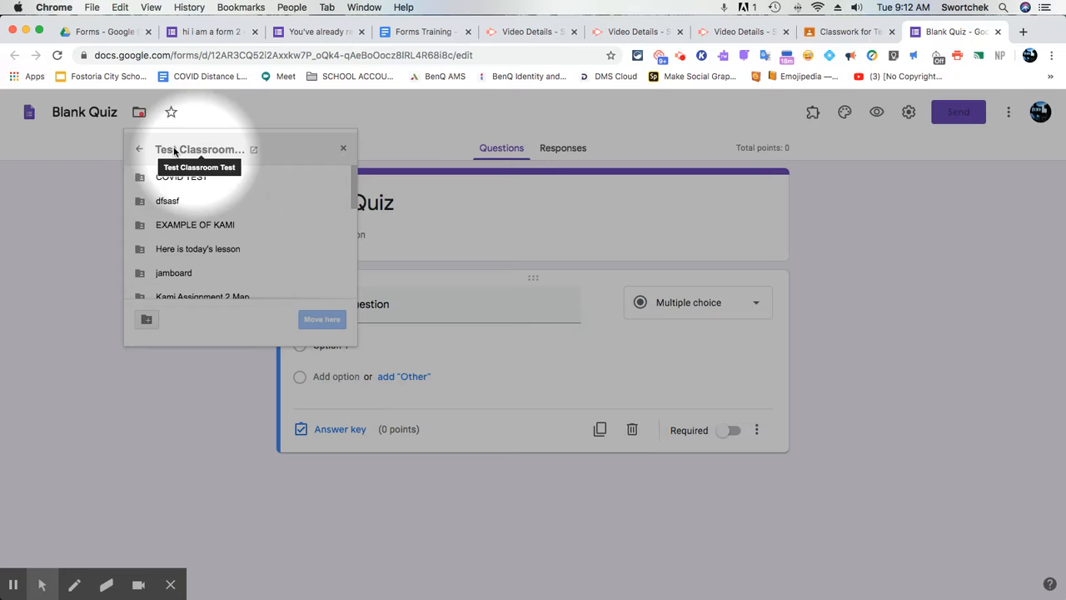
{"action": "left_click", "coordinate": [101, 192]}
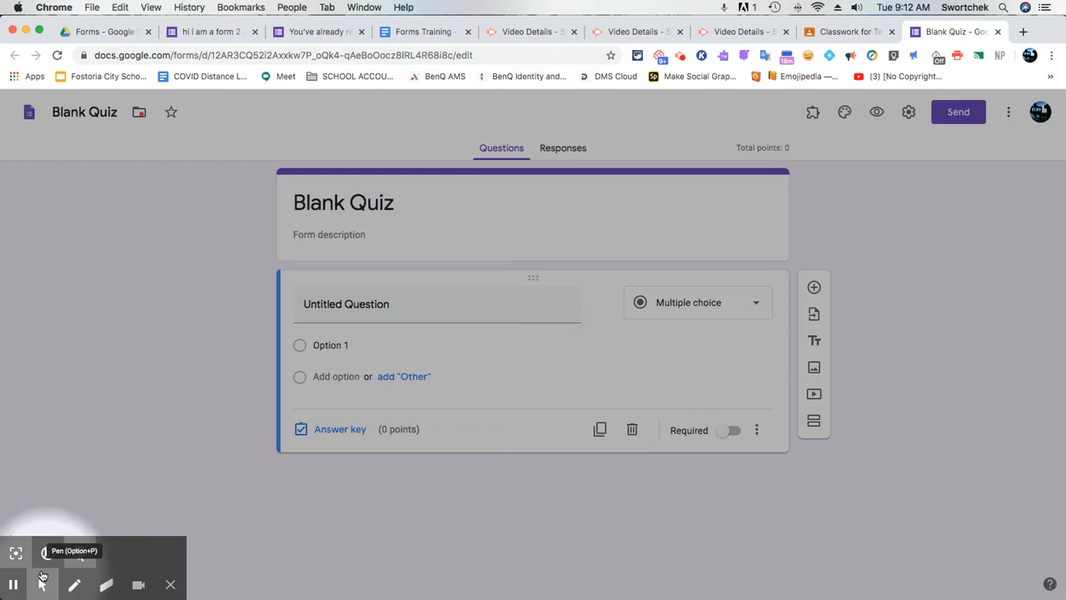
{"action": "left_click", "coordinate": [16, 553]}
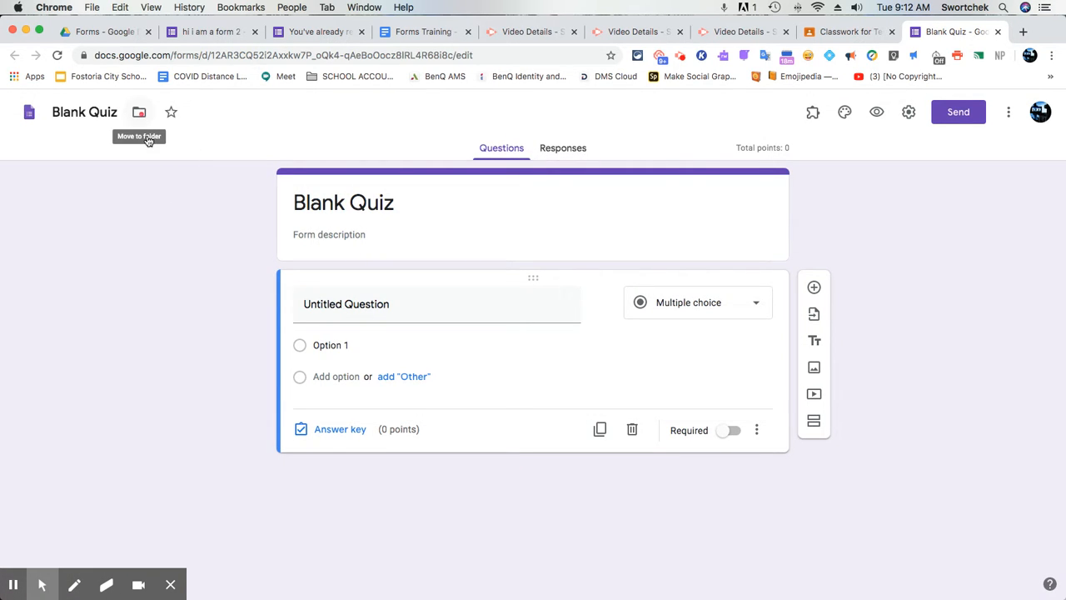
{"action": "left_click", "coordinate": [78, 553]}
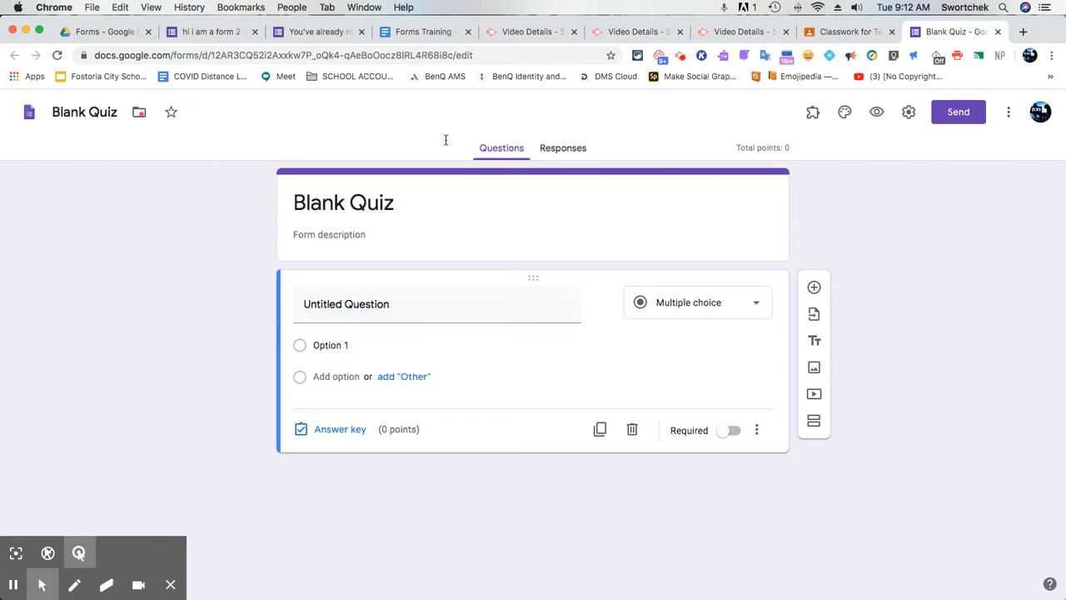
Return to the "take this quiz 3" assignment in Google Classroom and close it without assigning it
{"action": "left_click", "coordinate": [873, 31]}
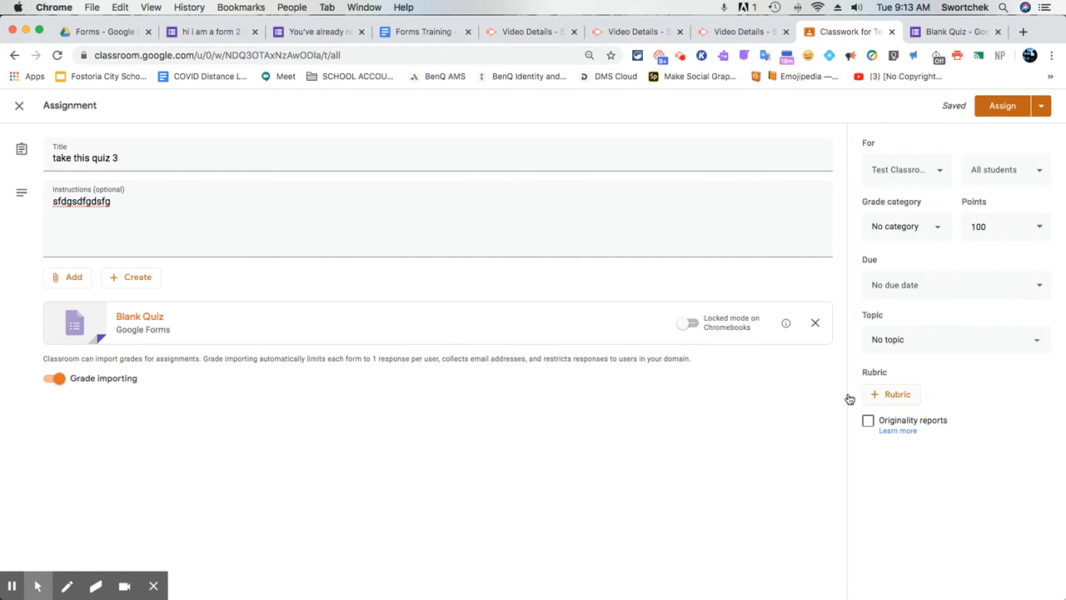
{"action": "left_click", "coordinate": [19, 105]}
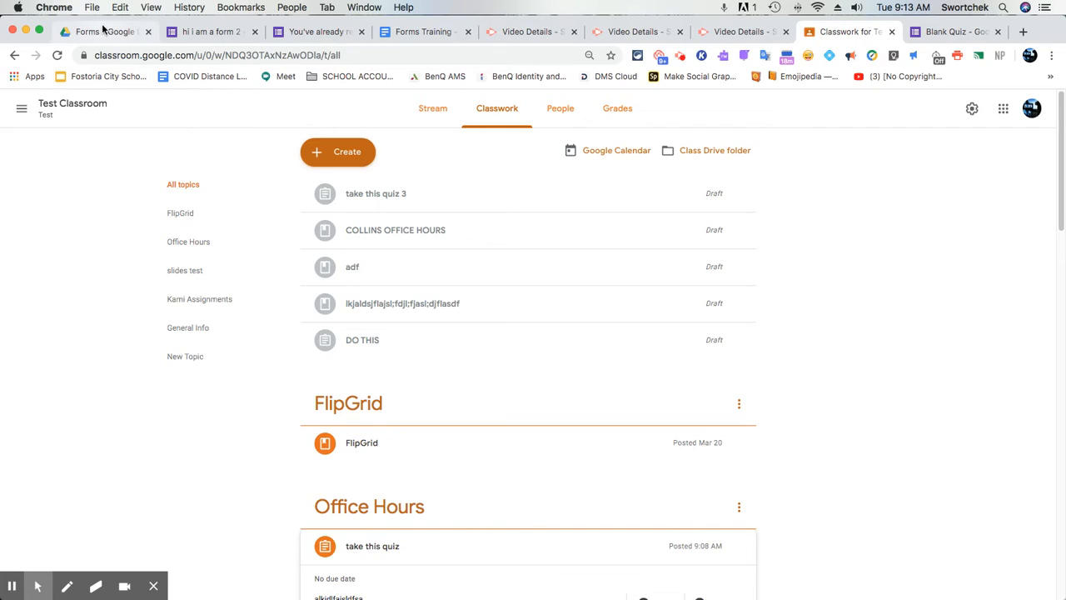
Open Google Forms in a new browser tab and create a form from the Exit Ticket template
{"action": "left_click", "coordinate": [1021, 31]}
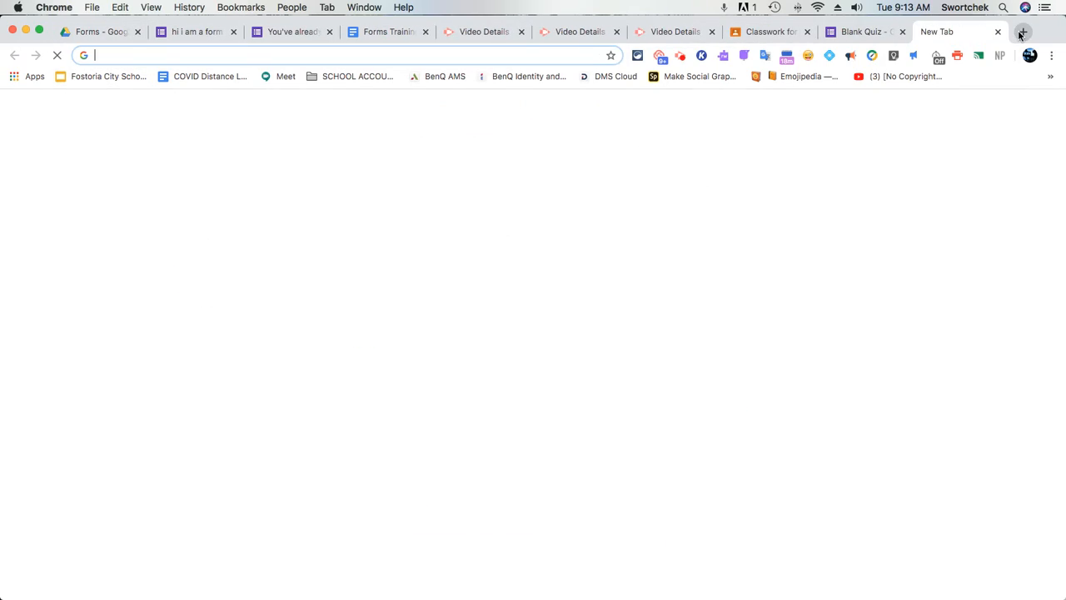
{"action": "type", "text": "forms"}
{"action": "key", "text": "Return"}
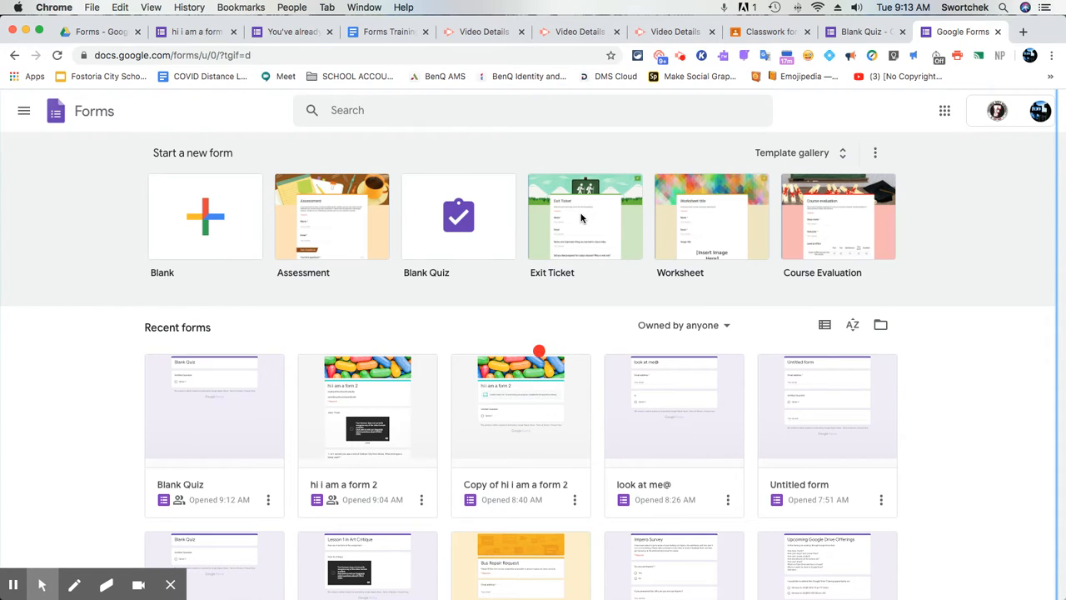
{"action": "left_click", "coordinate": [580, 218]}
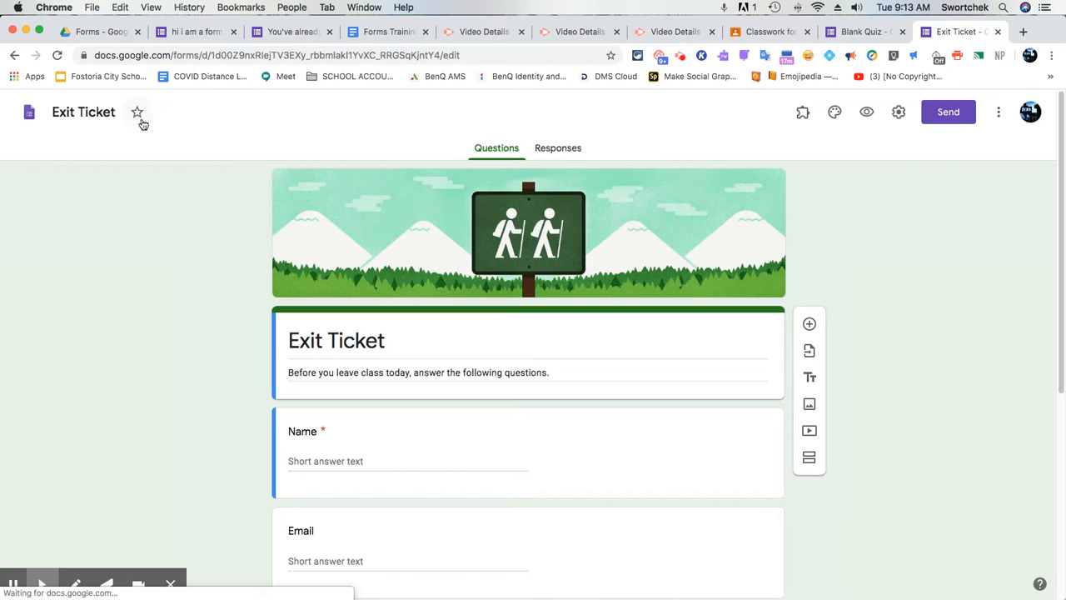
Replace the title heading of the Exit Ticket form with "sadfasfdasdfasdf"
{"action": "left_click", "coordinate": [312, 339]}
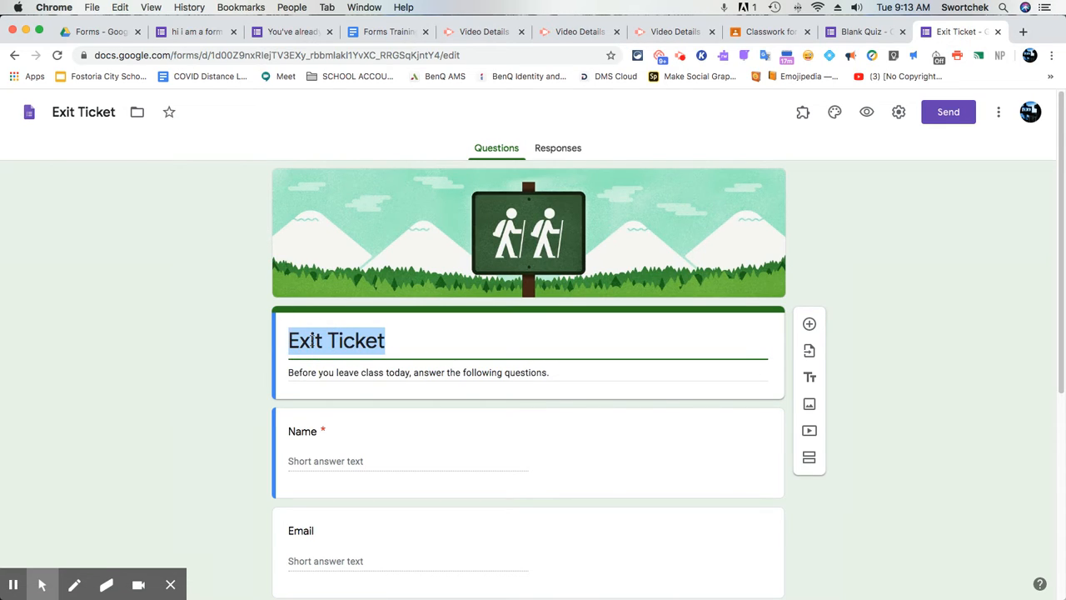
{"action": "type", "text": "sadfasfdasdfasdf"}
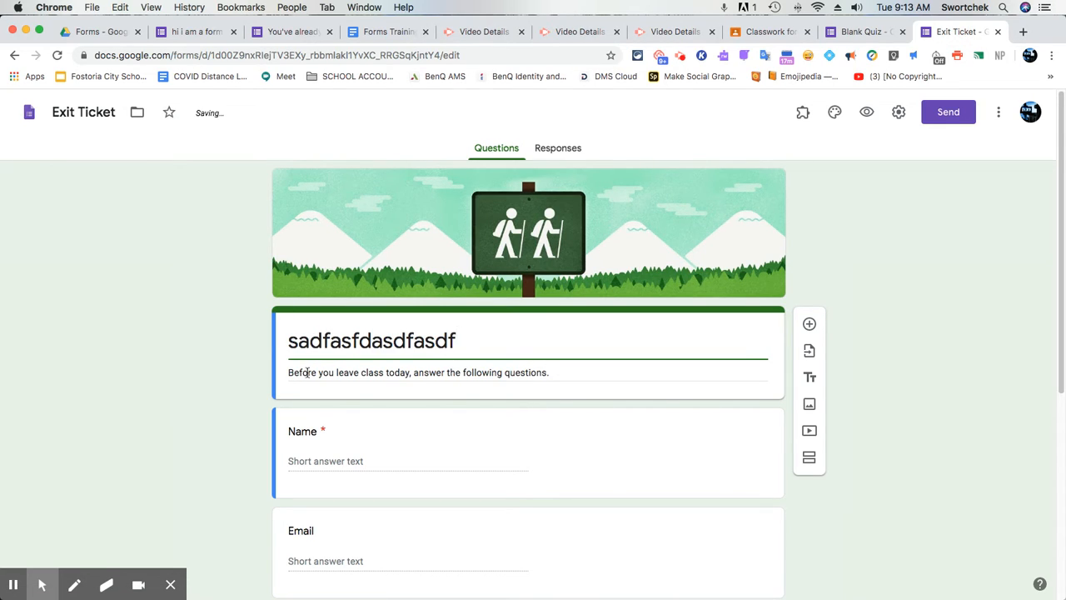
{"action": "left_click", "coordinate": [409, 374]}
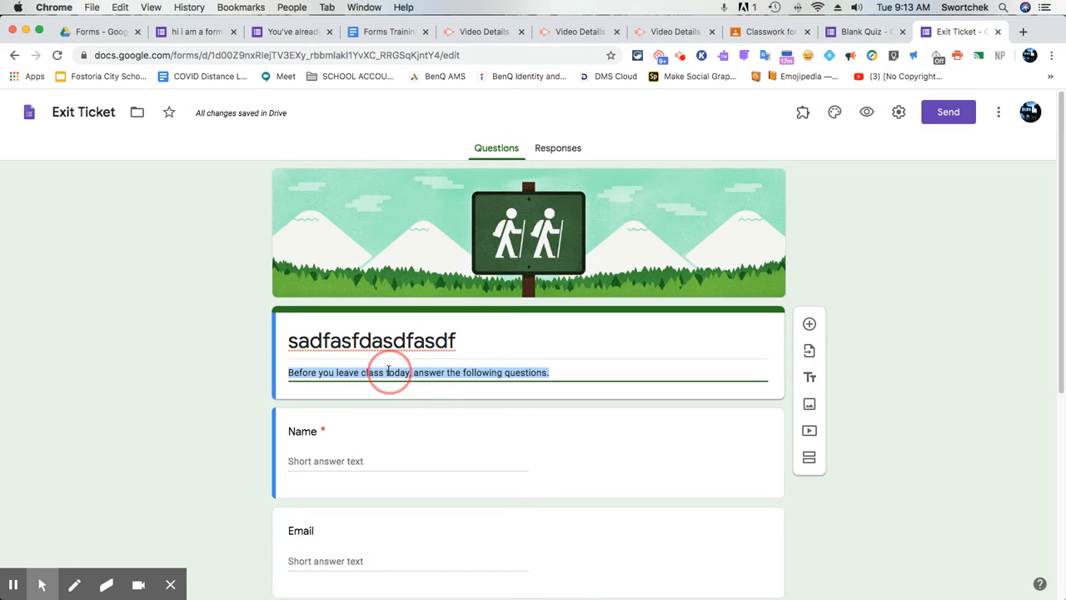
Check the Exit Ticket form's folder location and look for the file in My Drive in Google Drive
{"action": "left_click", "coordinate": [135, 115]}
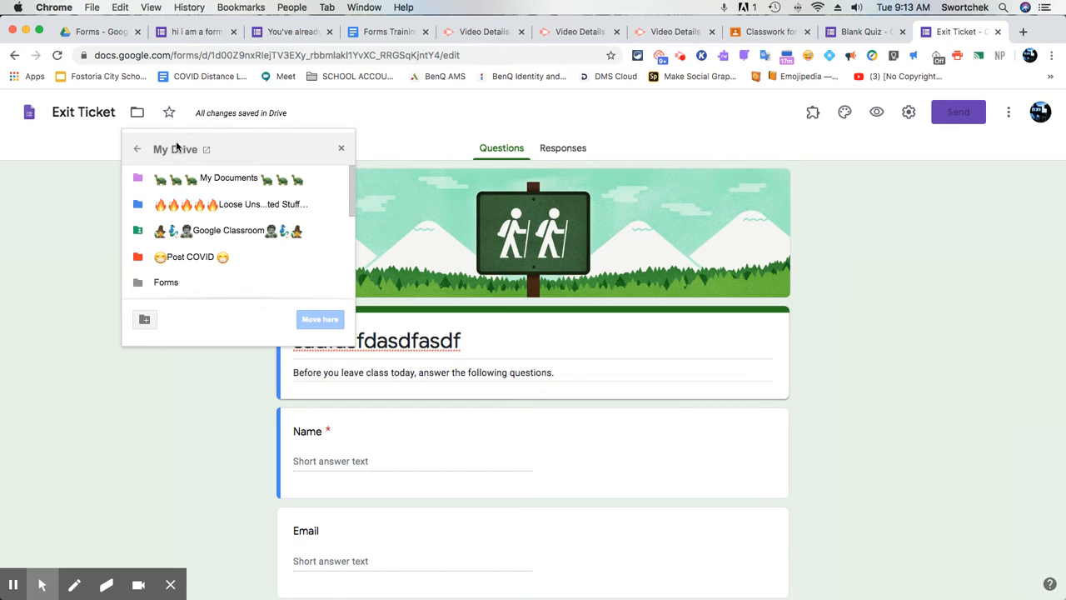
{"action": "left_click", "coordinate": [107, 33]}
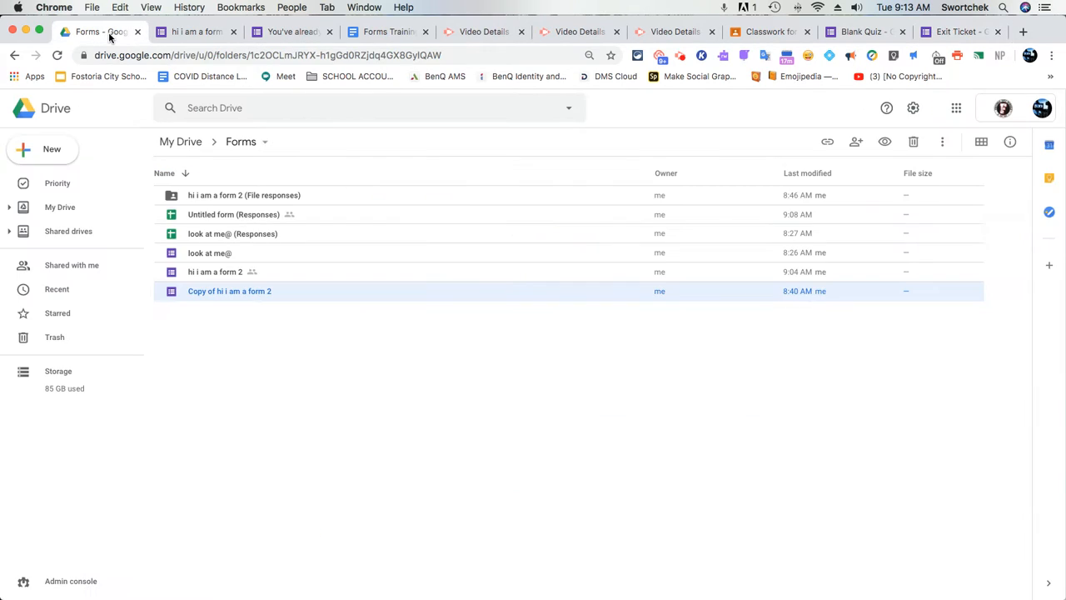
{"action": "left_click", "coordinate": [67, 209]}
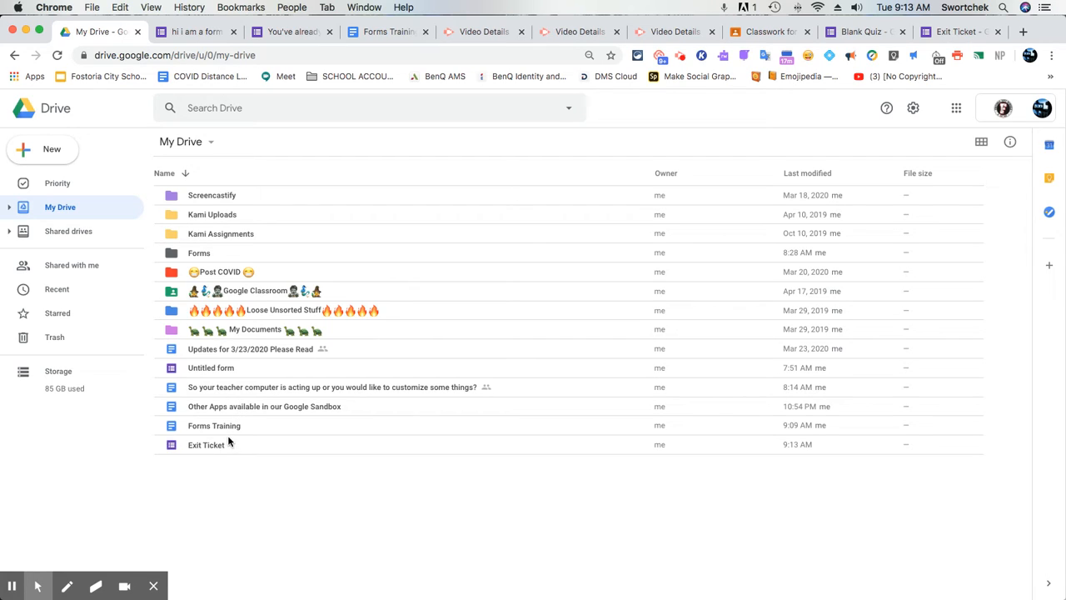
{"action": "left_click", "coordinate": [929, 31]}
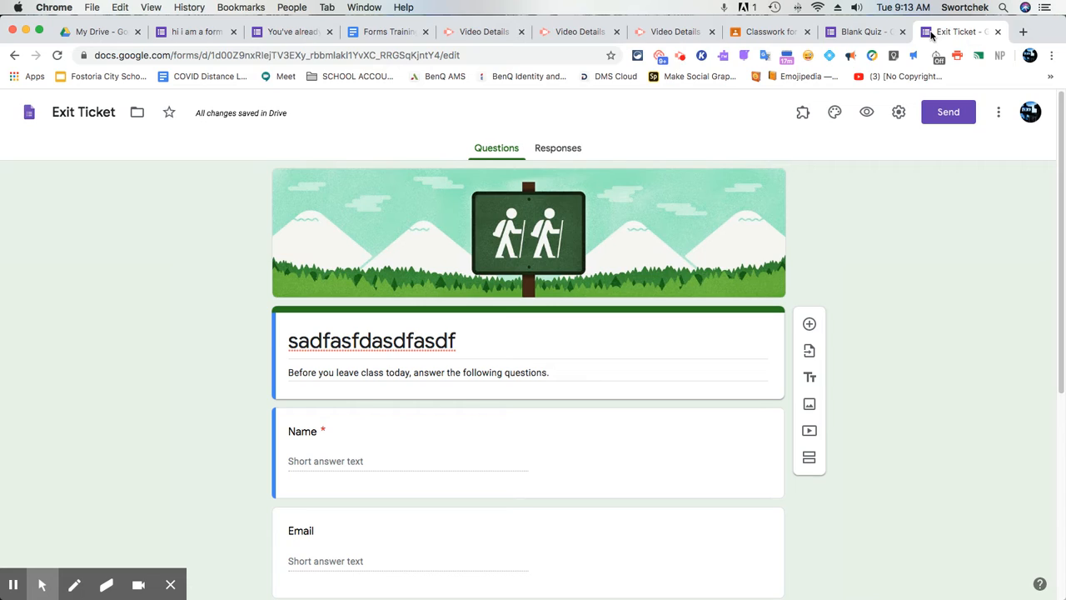
{"action": "left_click", "coordinate": [91, 31]}
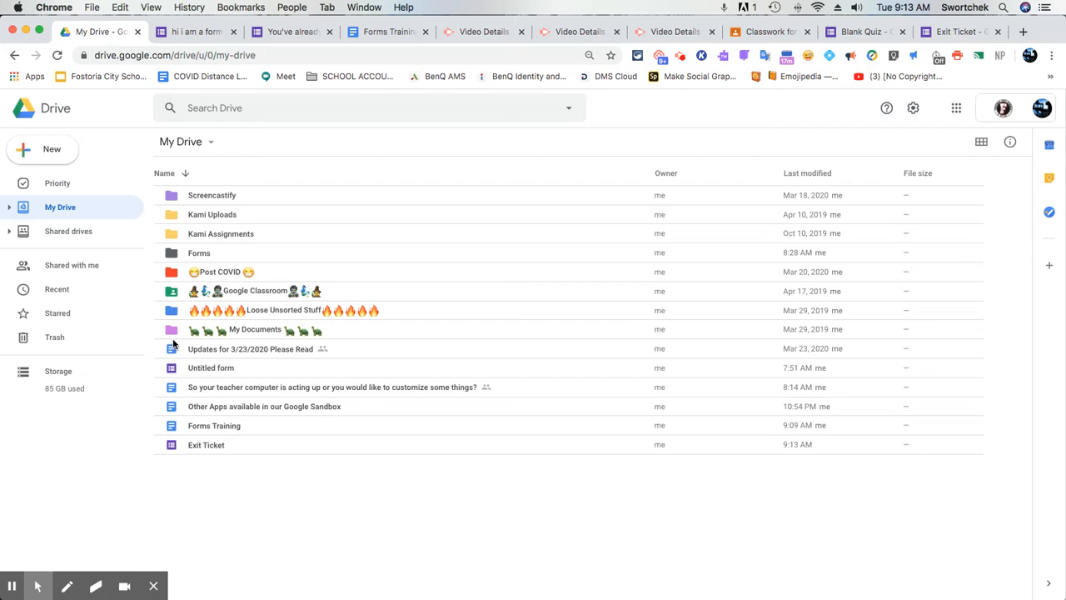
Review Classroom's creation options and the Blank Quiz form's folder location, comparing it with the contents of My Drive
{"action": "left_click", "coordinate": [862, 32]}
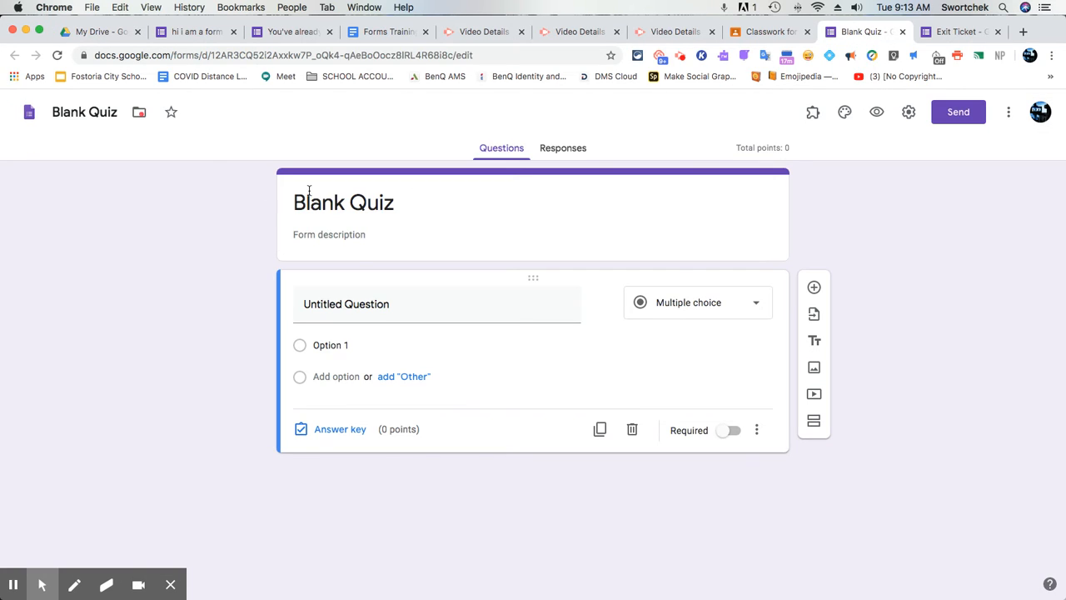
{"action": "left_click", "coordinate": [803, 38]}
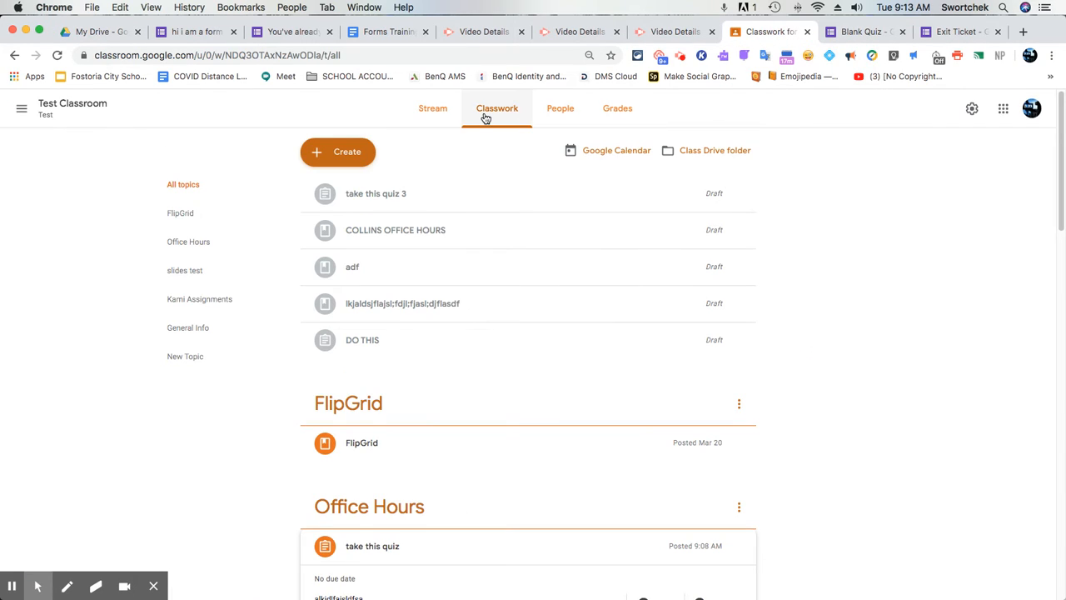
{"action": "left_click", "coordinate": [353, 150]}
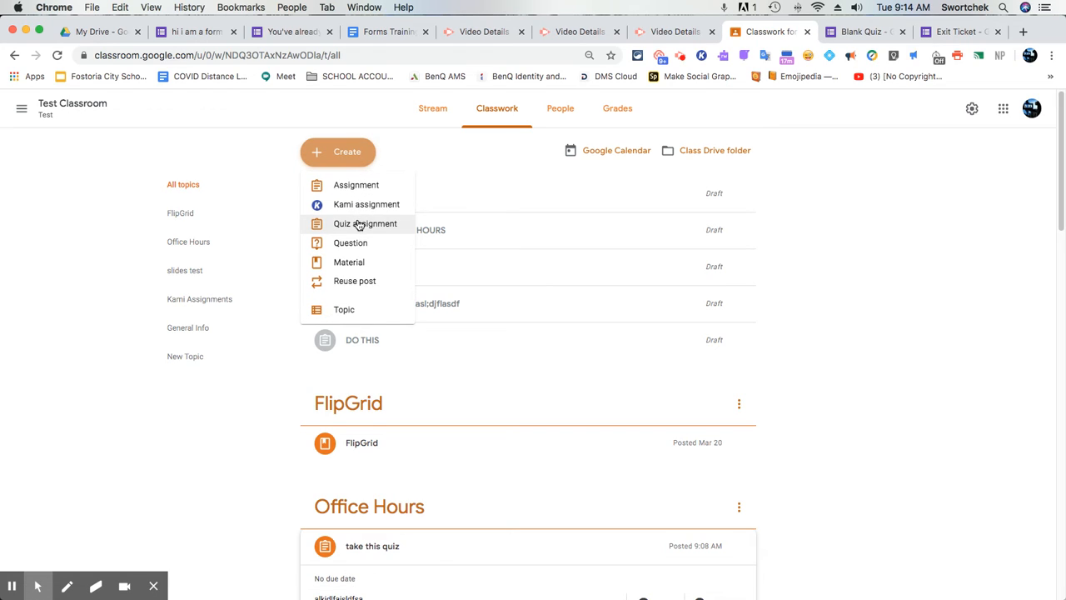
{"action": "left_click", "coordinate": [863, 33]}
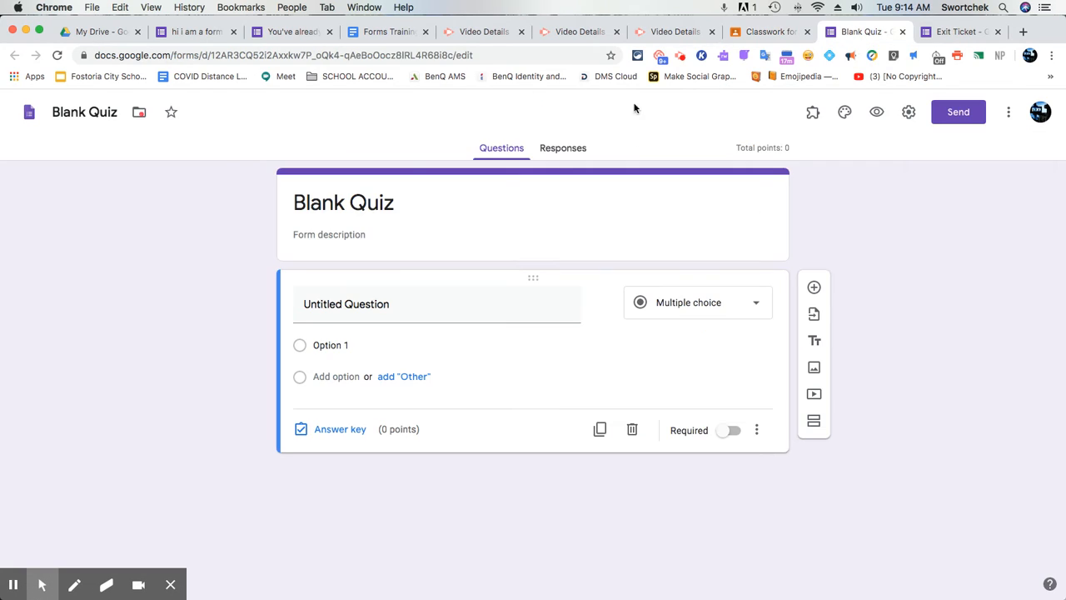
{"action": "left_click", "coordinate": [140, 114]}
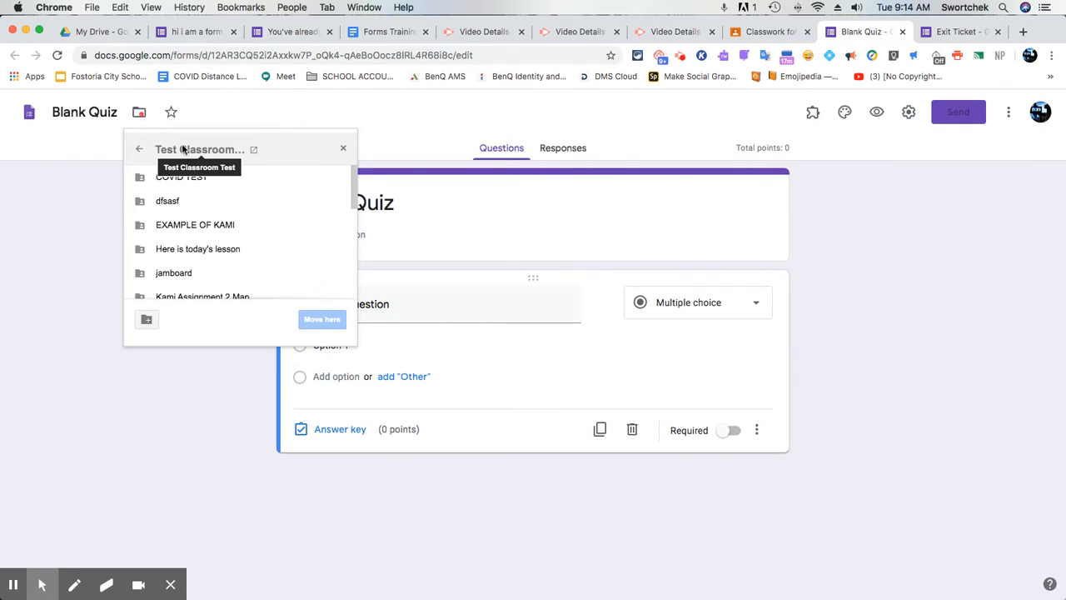
{"action": "left_click", "coordinate": [96, 34]}
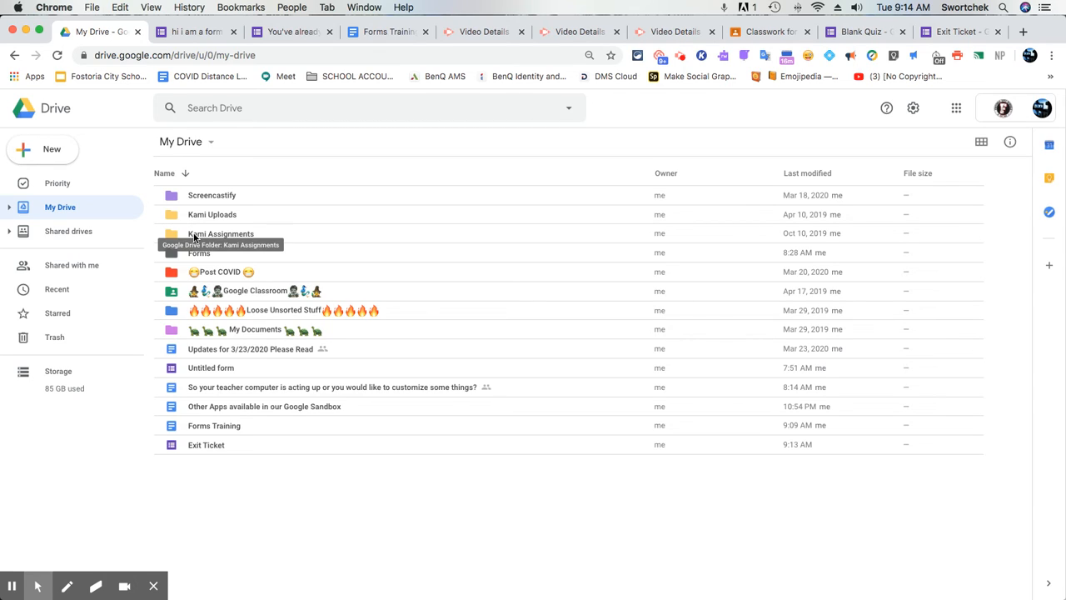
{"action": "left_click", "coordinate": [849, 34]}
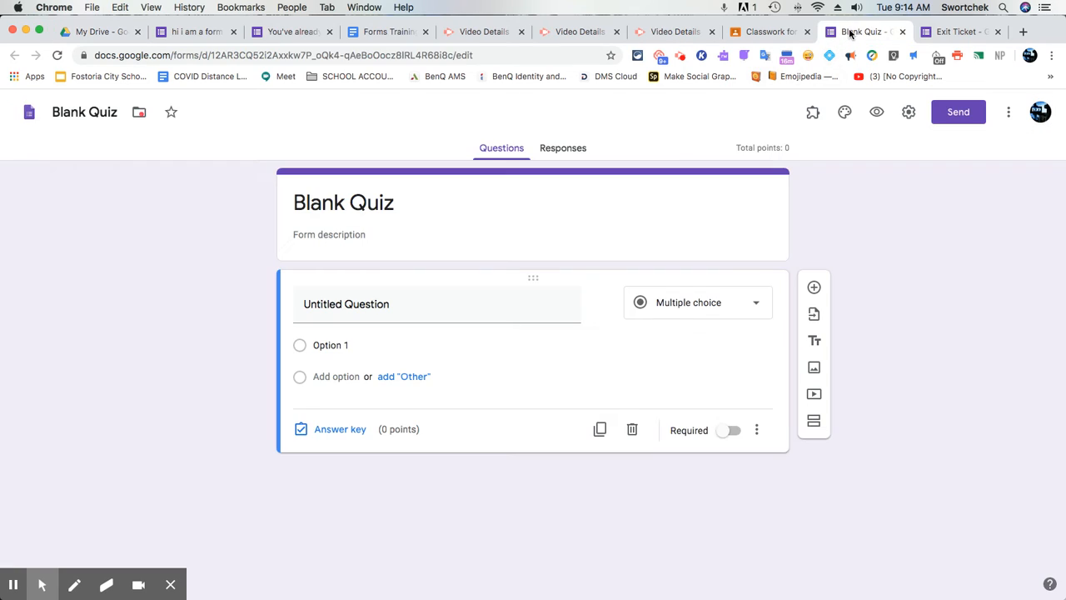
{"action": "left_click", "coordinate": [144, 118]}
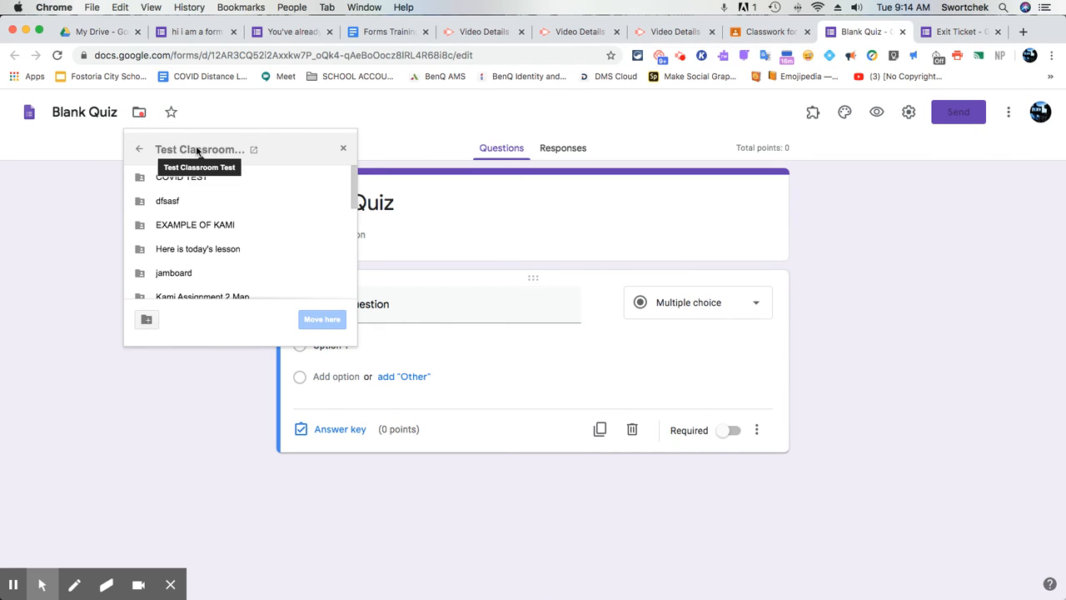
Recheck the Exit Ticket form's folder location and select the file in My Drive in Google Drive
{"action": "left_click", "coordinate": [970, 33]}
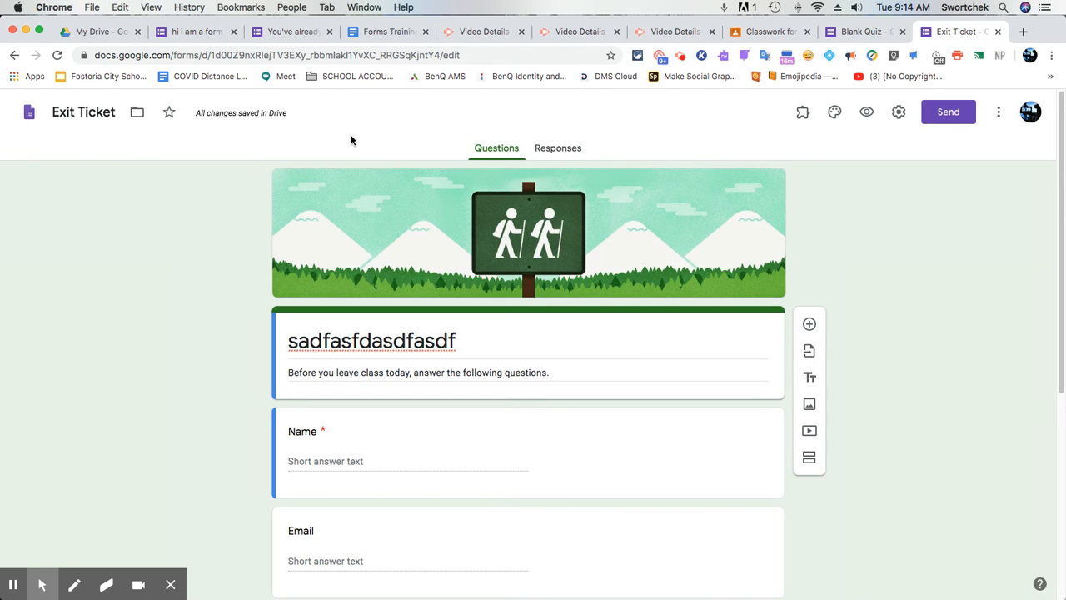
{"action": "left_click", "coordinate": [137, 112]}
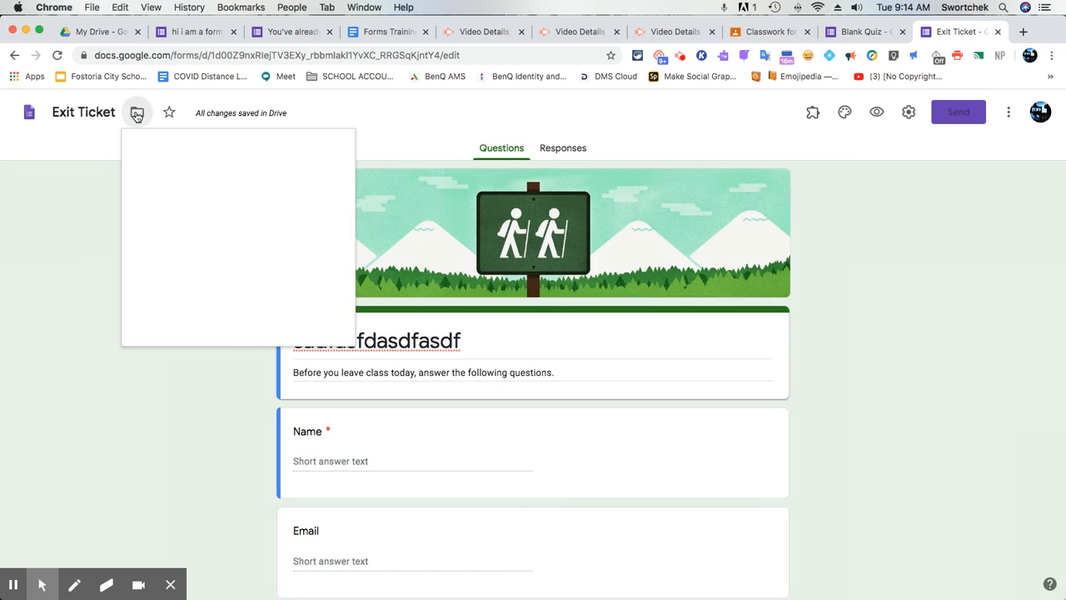
{"action": "left_click", "coordinate": [99, 33]}
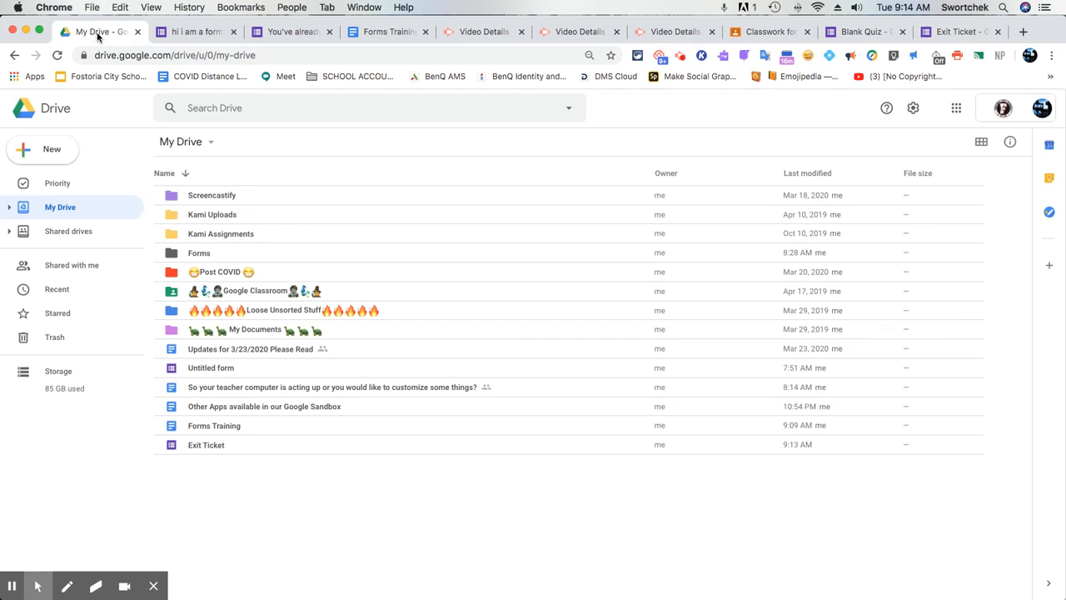
{"action": "left_click", "coordinate": [208, 444]}
{"action": "left_click_drag", "start_coordinate": [202, 448], "coordinate": [310, 434]}
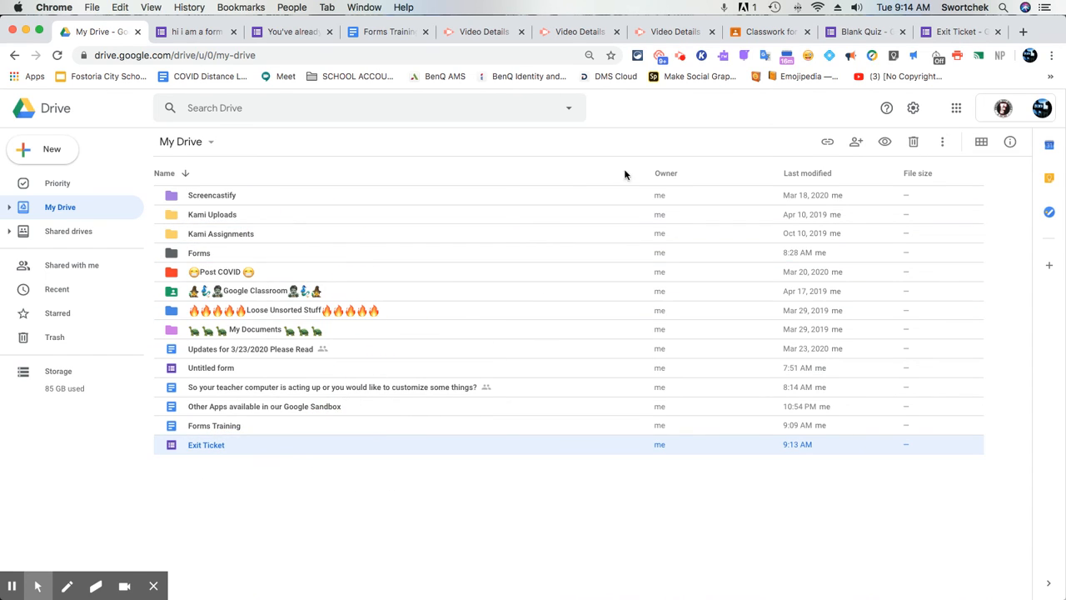